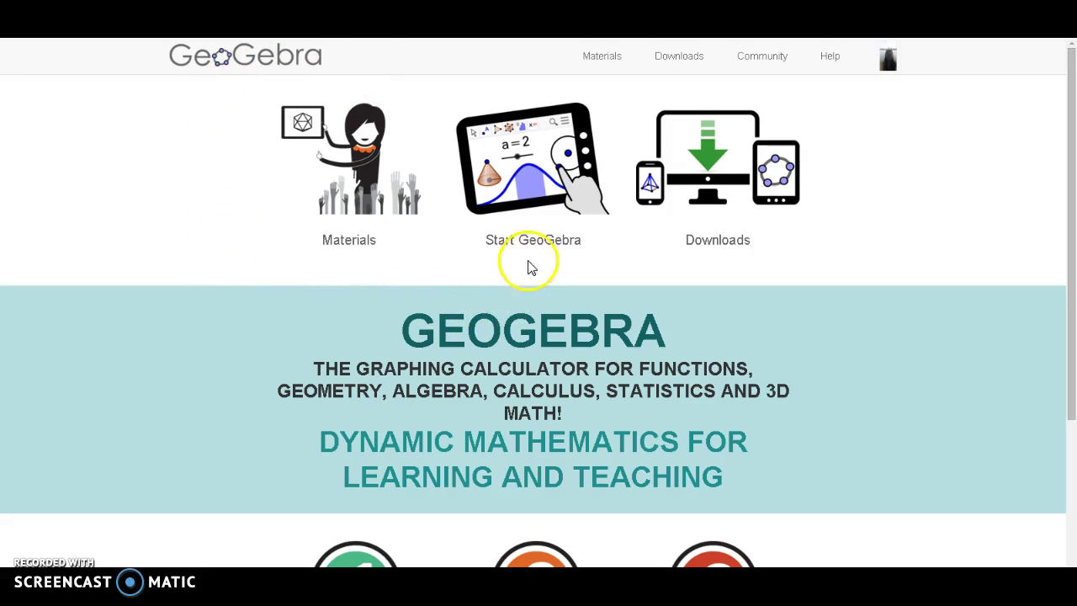
# Launch GeoGebra's Algebra app and close the on-screen math keyboard
pyautogui.click(532, 229)
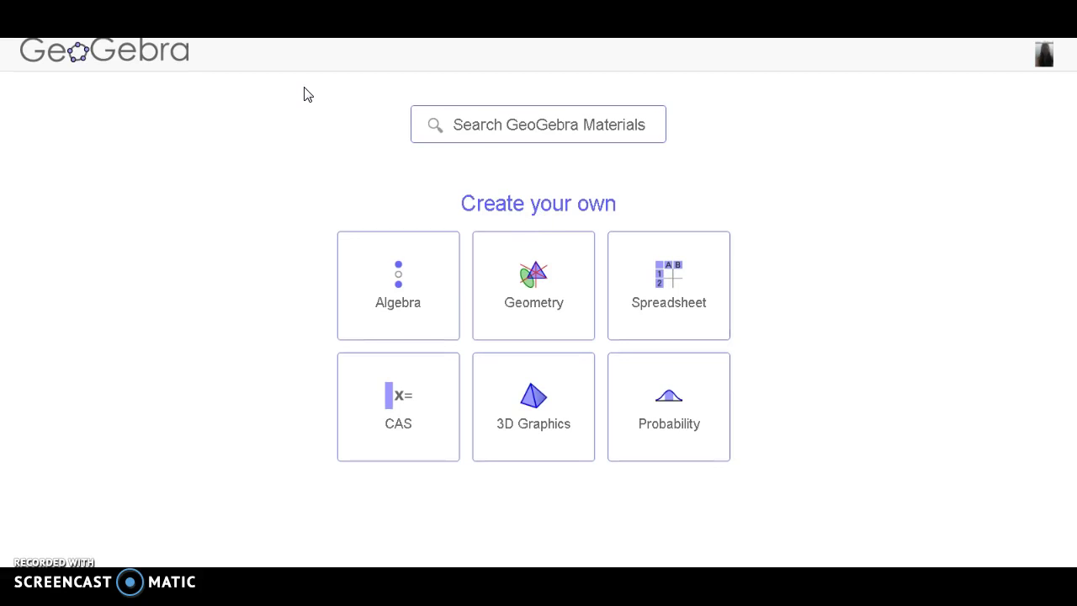
pyautogui.click(424, 281)
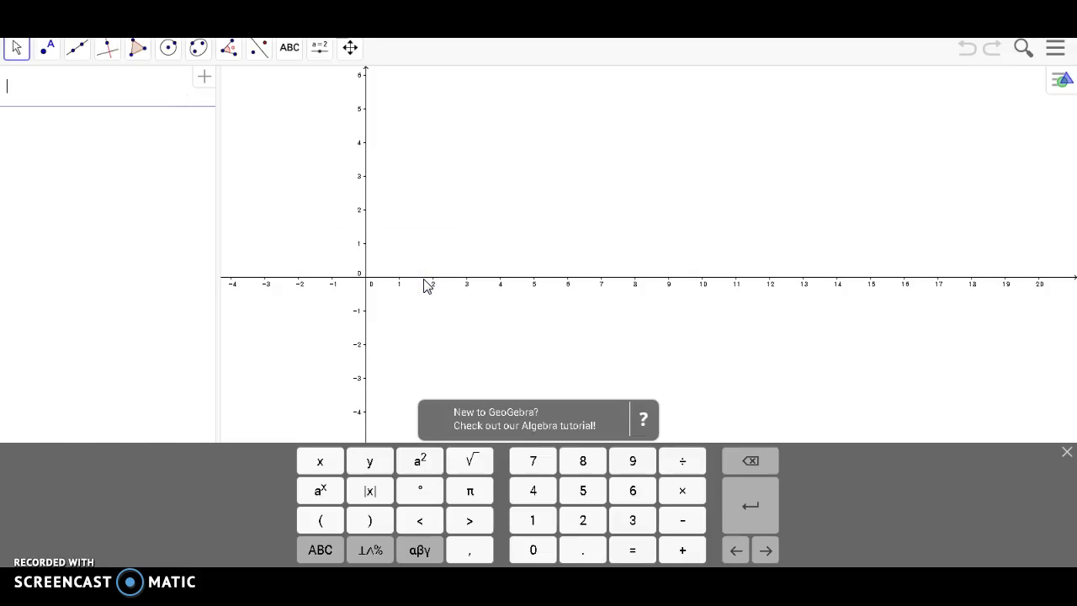
pyautogui.click(1066, 452)
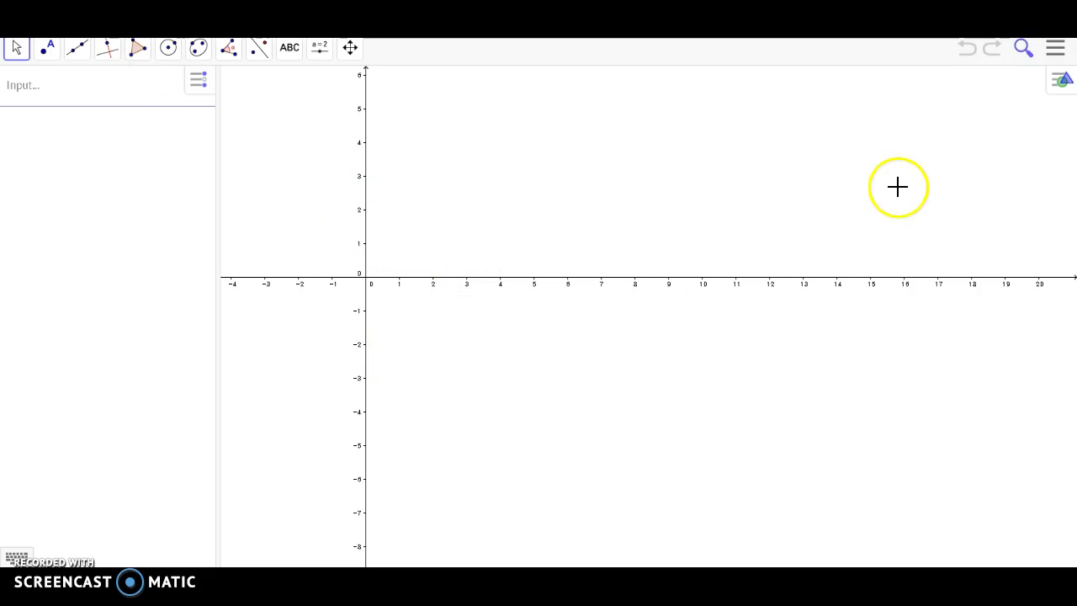
# Open the graphics settings from the main menu's Edit options
pyautogui.click(1056, 52)
pyautogui.click(982, 102)
pyautogui.click(937, 212)
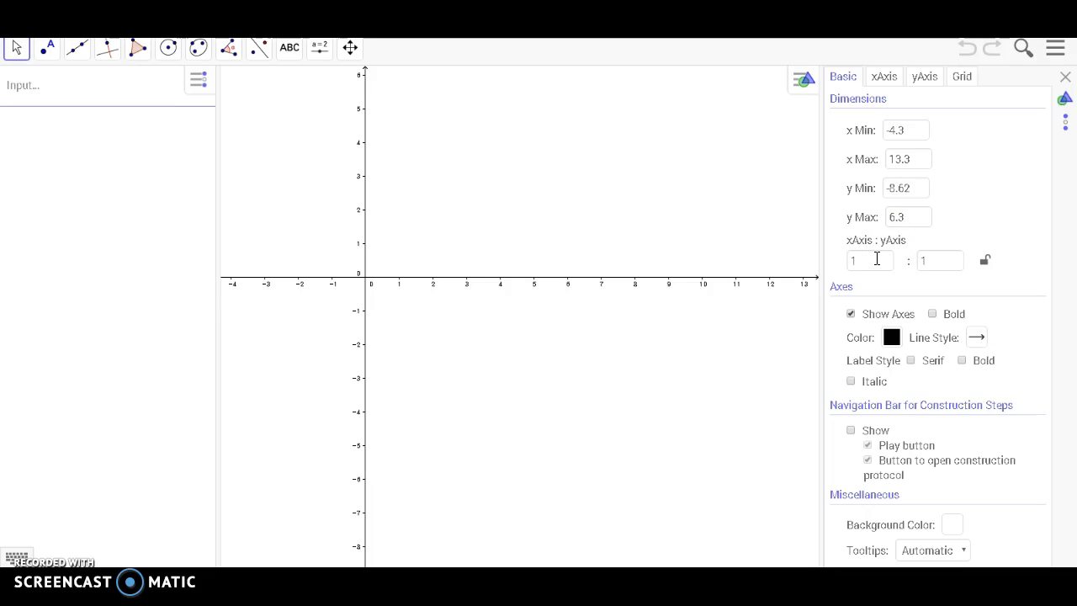
# Try axis ratio 1:2, hiding and bolding the axes, then restore 1:1 with normal visible axes
pyautogui.click(932, 259)
pyautogui.press('BackSpace')
pyautogui.write('2')
pyautogui.press('BackSpace')
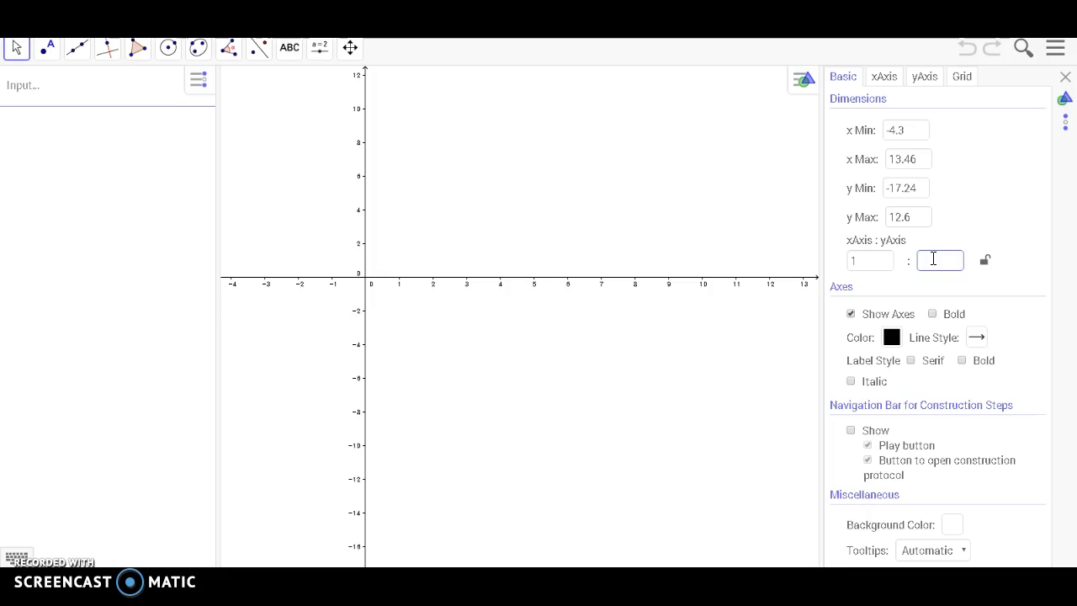
pyautogui.write('1')
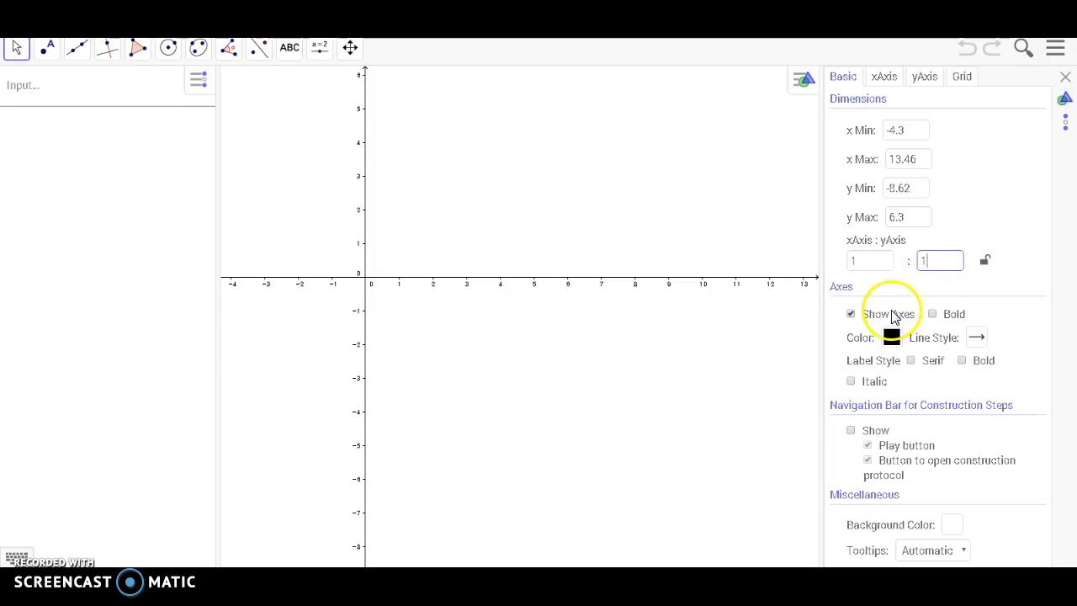
pyautogui.click(893, 316)
pyautogui.click(890, 314)
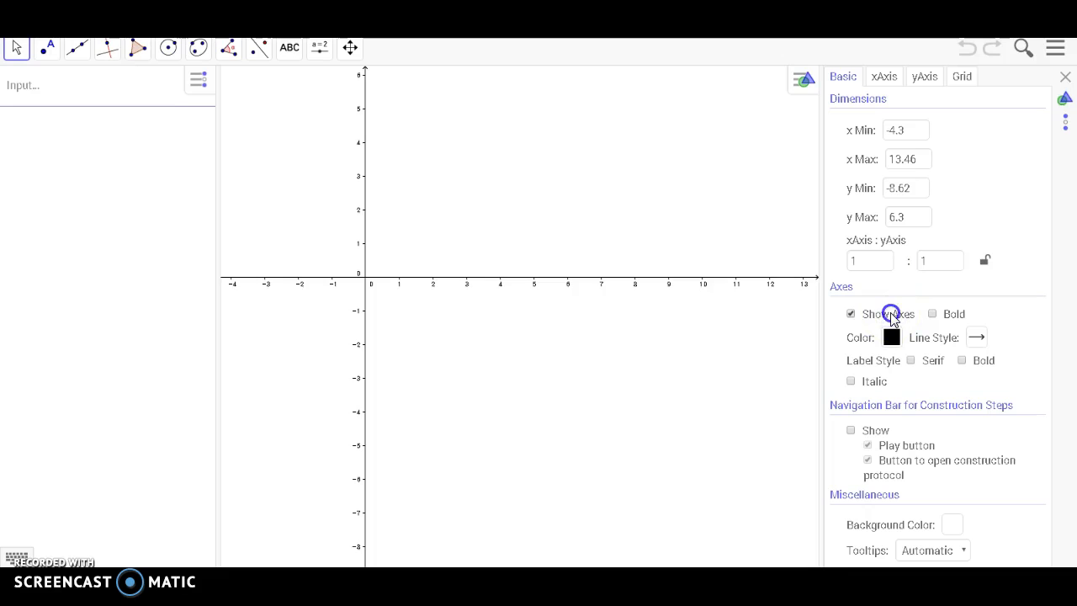
pyautogui.click(934, 315)
pyautogui.click(934, 315)
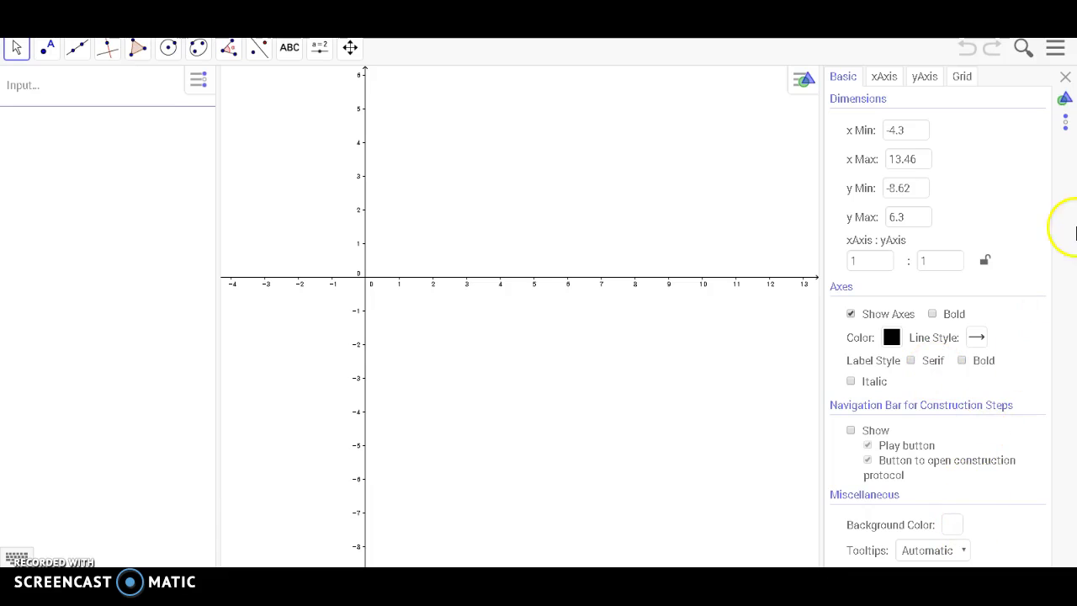
# In the x-axis settings, test the show axis, show numbers and positive-only options, leaving them unchanged
pyautogui.click(883, 76)
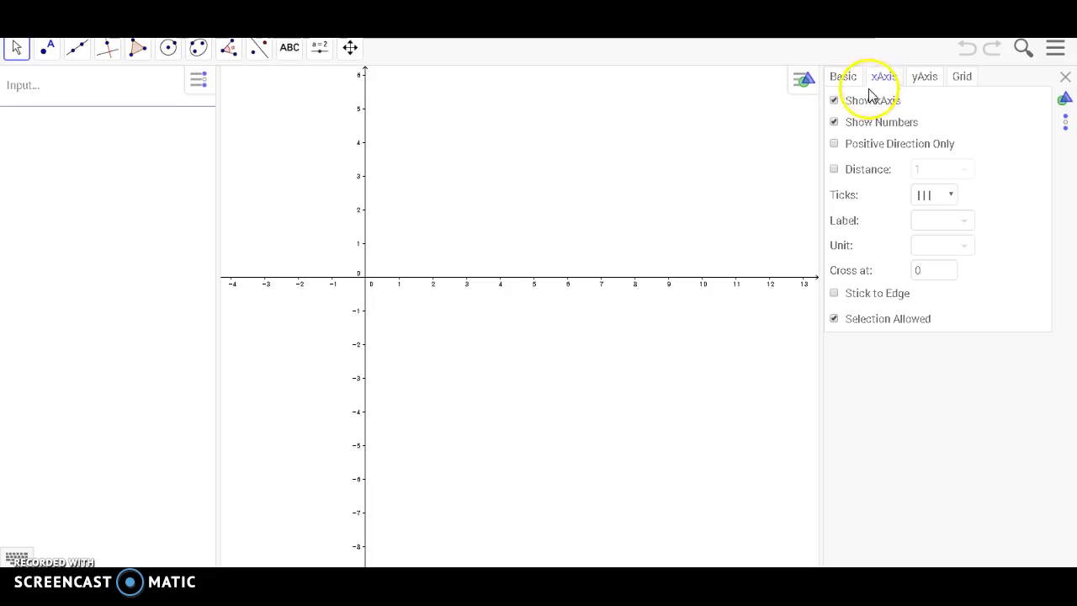
pyautogui.click(858, 103)
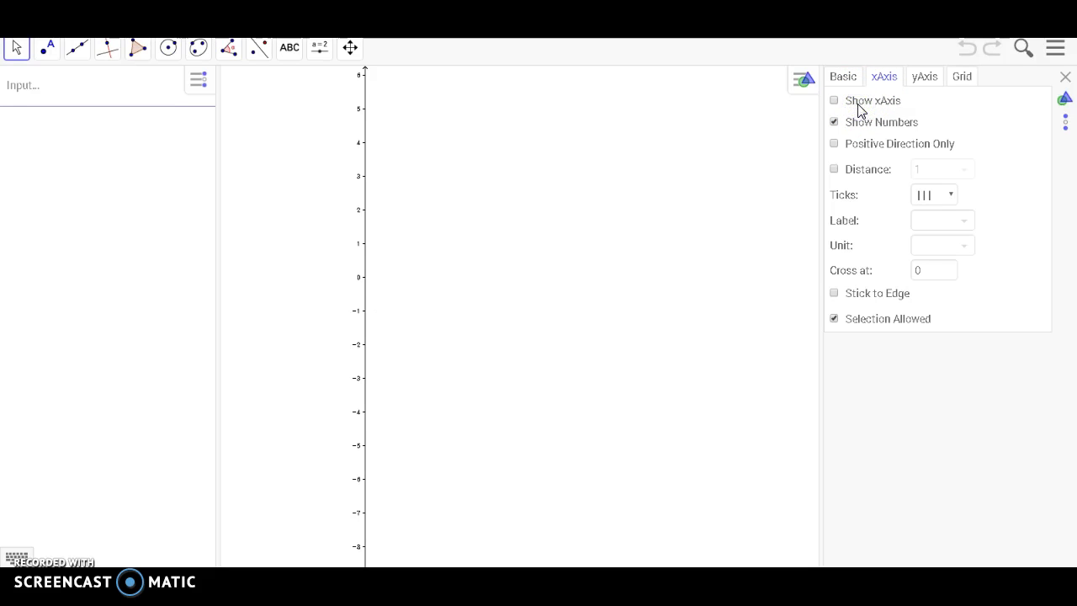
pyautogui.click(858, 104)
pyautogui.click(858, 122)
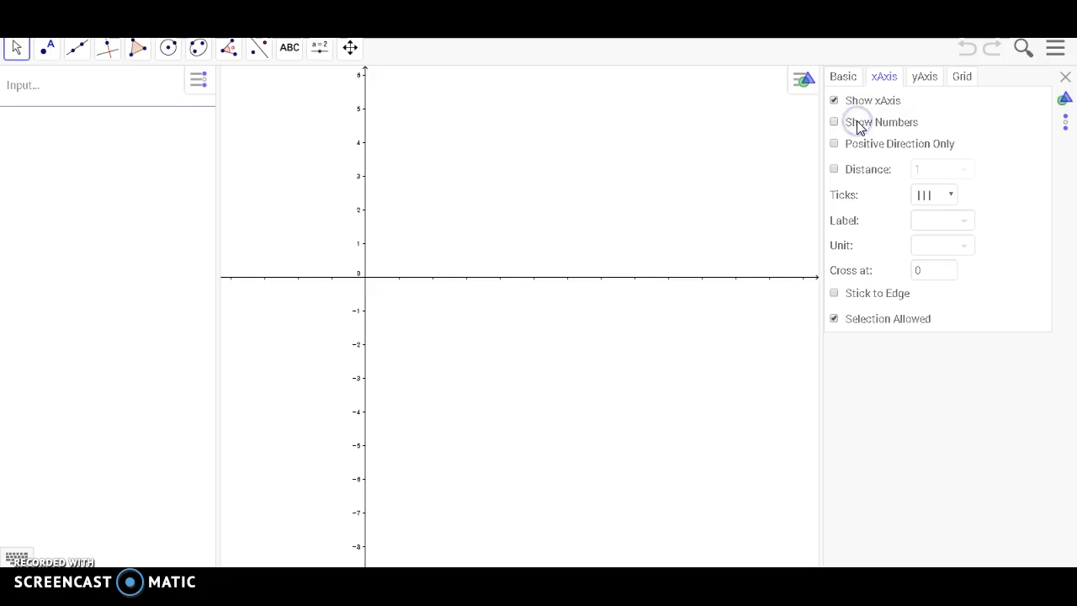
pyautogui.click(857, 124)
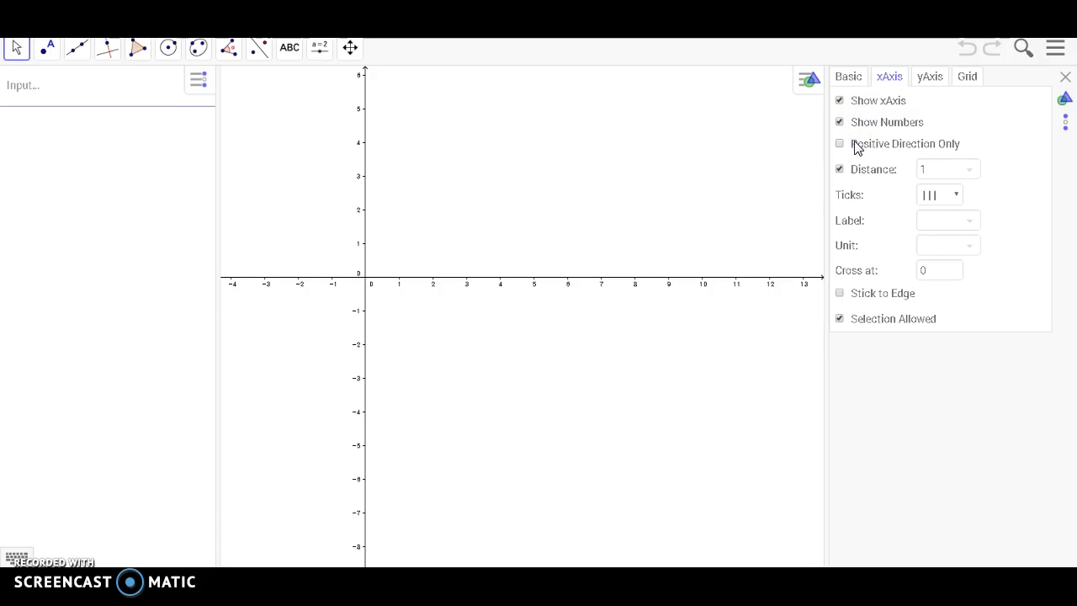
pyautogui.click(858, 145)
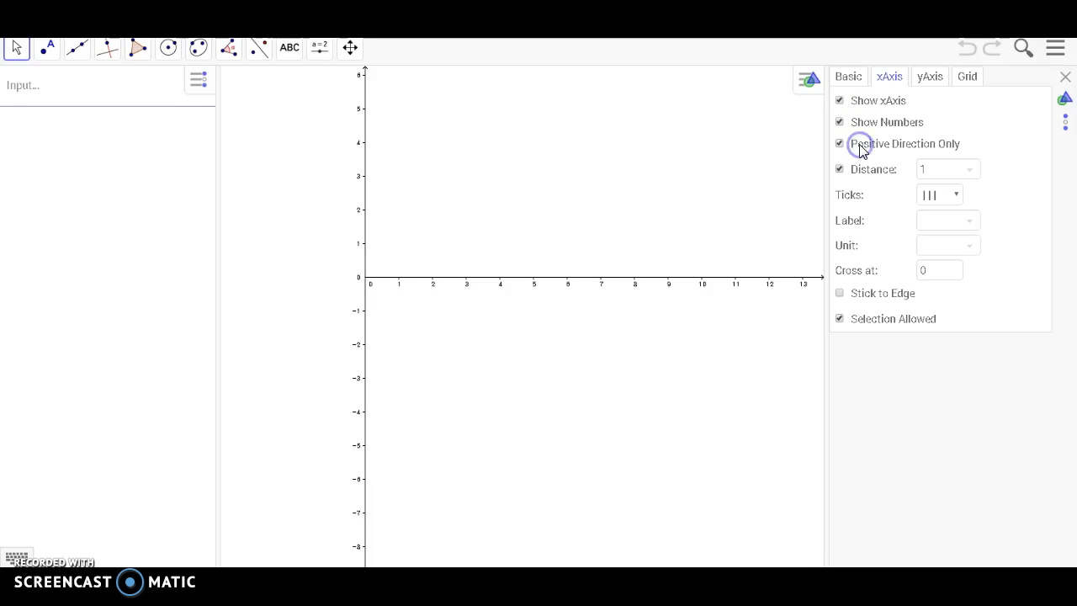
pyautogui.click(858, 145)
# Set the x-axis numbering distance to 1 after trying 5
pyautogui.click(940, 168)
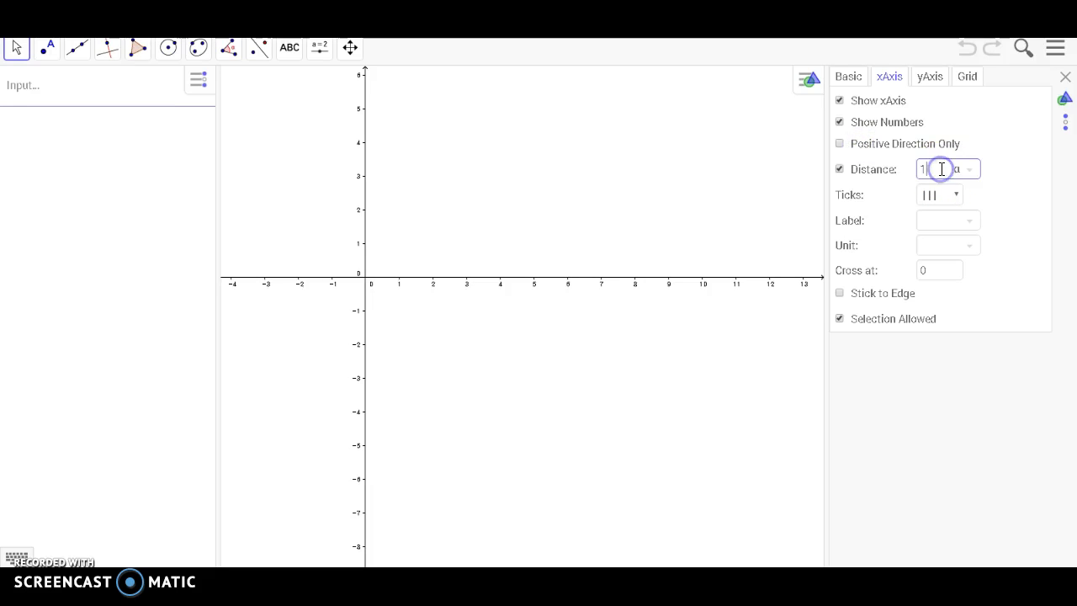
pyautogui.press('BackSpace')
pyautogui.write('5')
pyautogui.press('BackSpace')
# Keep the plain ||| tick style with empty label and unit, then switch to the y-axis settings
pyautogui.click(957, 195)
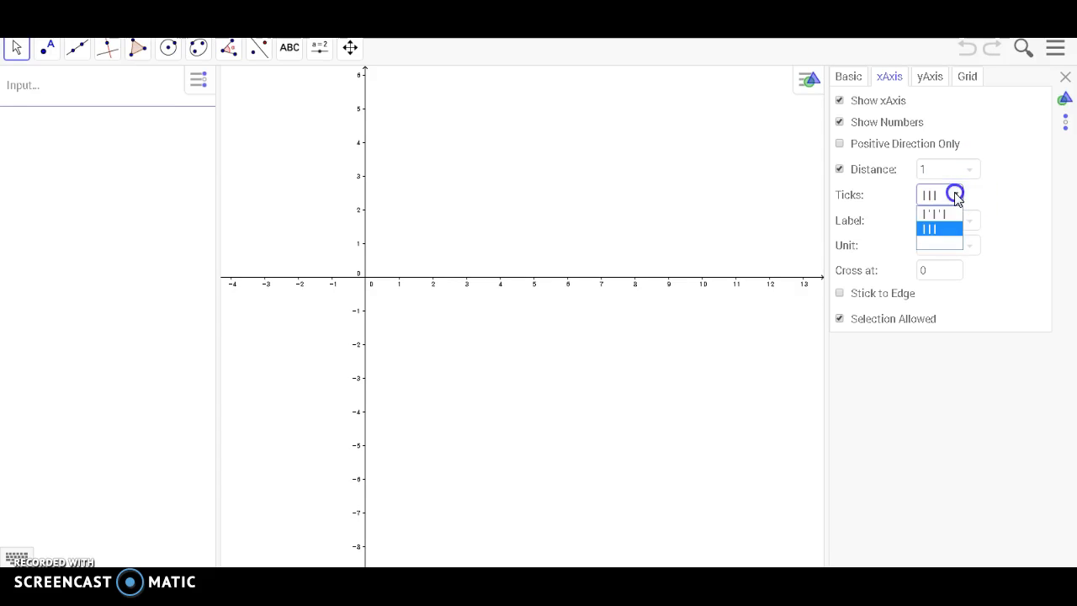
pyautogui.click(951, 213)
pyautogui.click(953, 197)
pyautogui.click(950, 231)
pyautogui.click(972, 223)
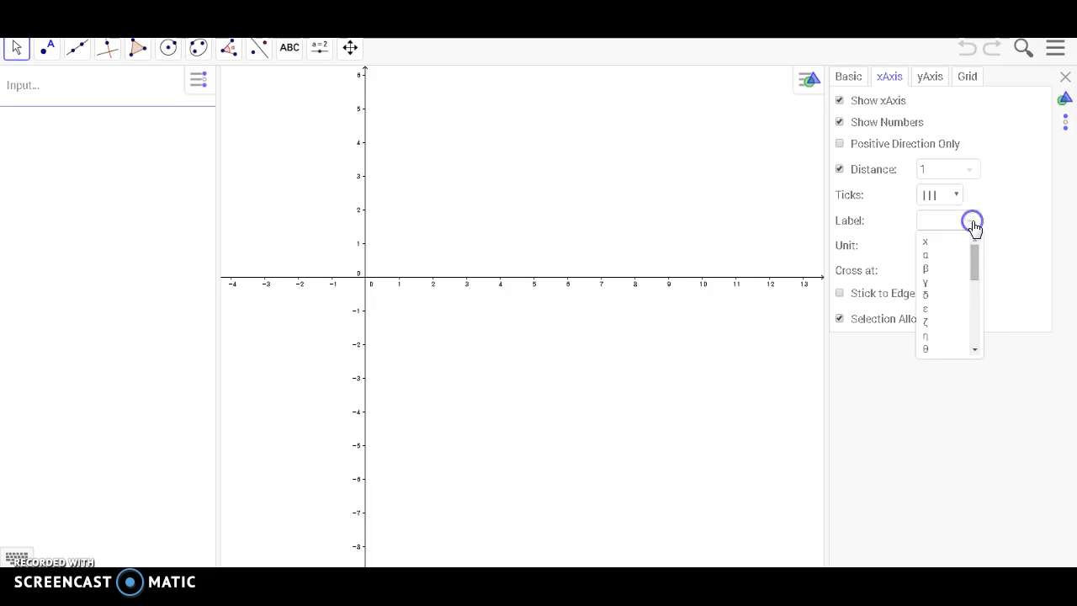
pyautogui.click(971, 222)
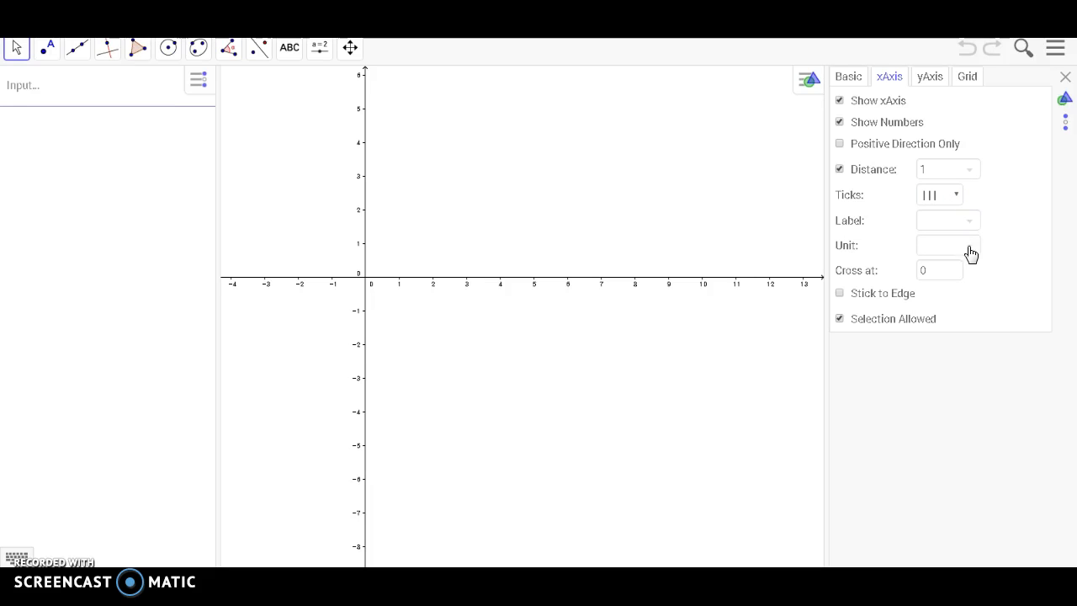
pyautogui.click(969, 247)
pyautogui.click(969, 246)
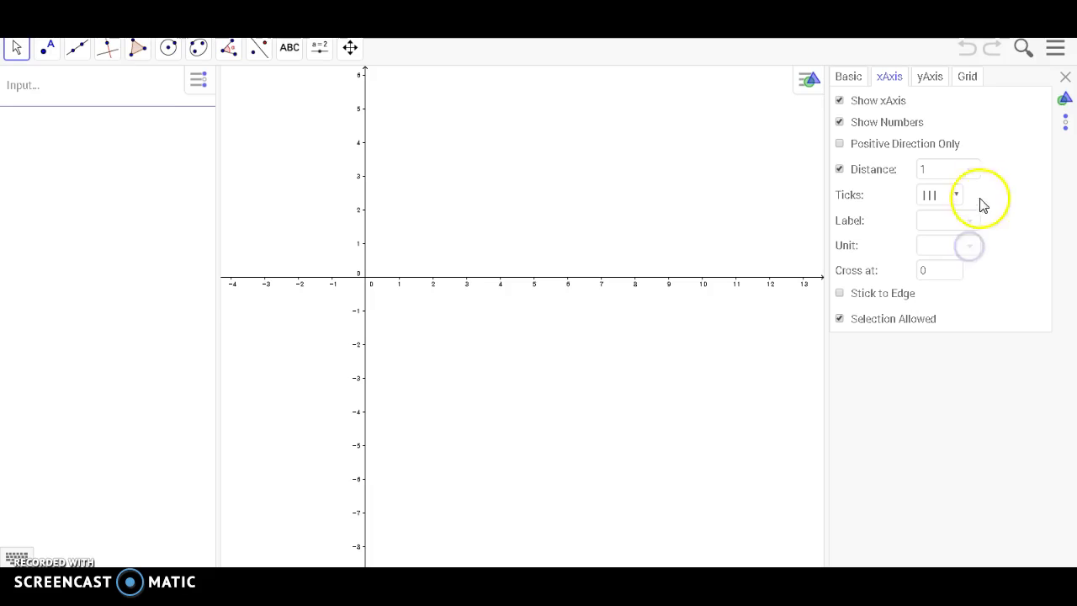
pyautogui.click(932, 78)
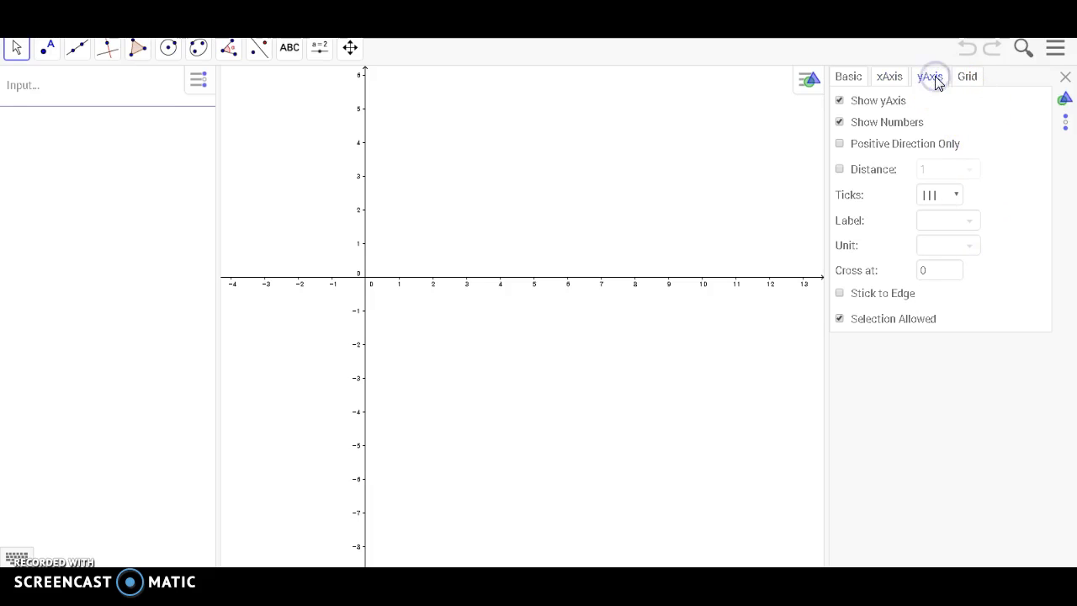
pyautogui.click(892, 102)
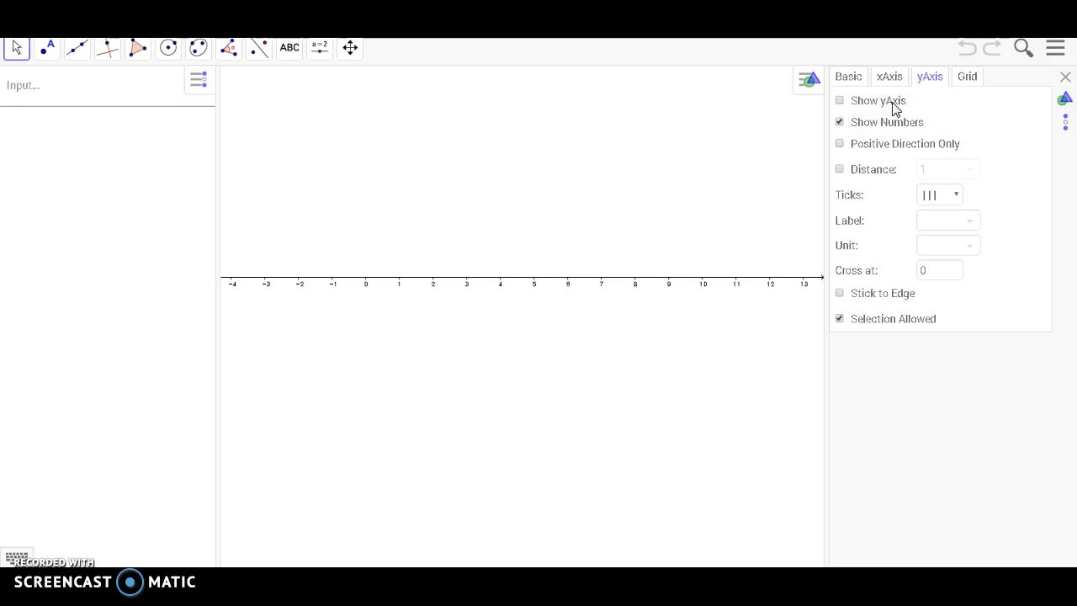
pyautogui.click(892, 102)
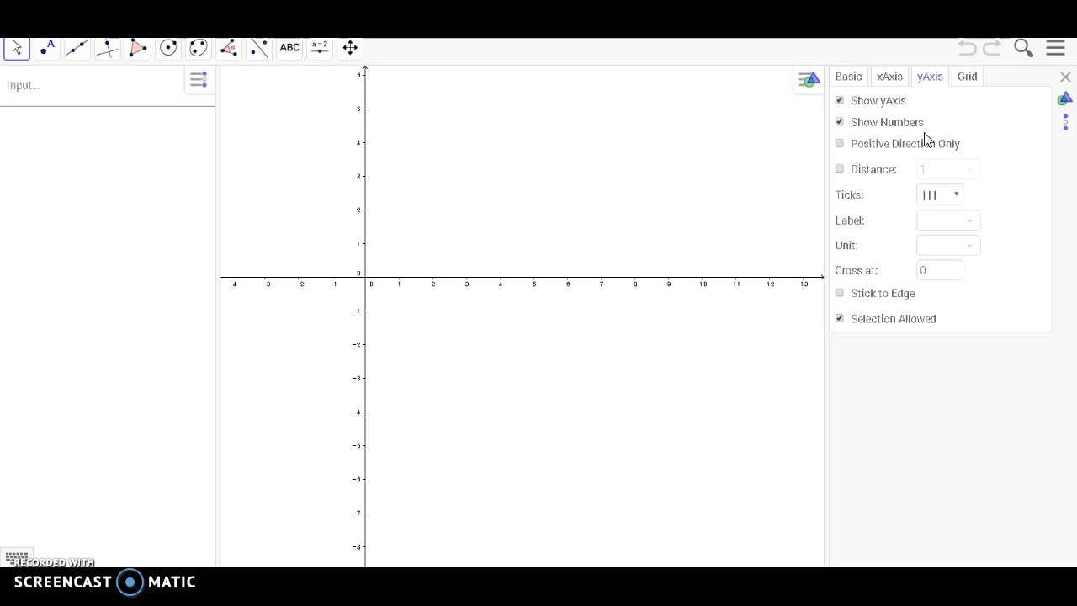
pyautogui.click(894, 102)
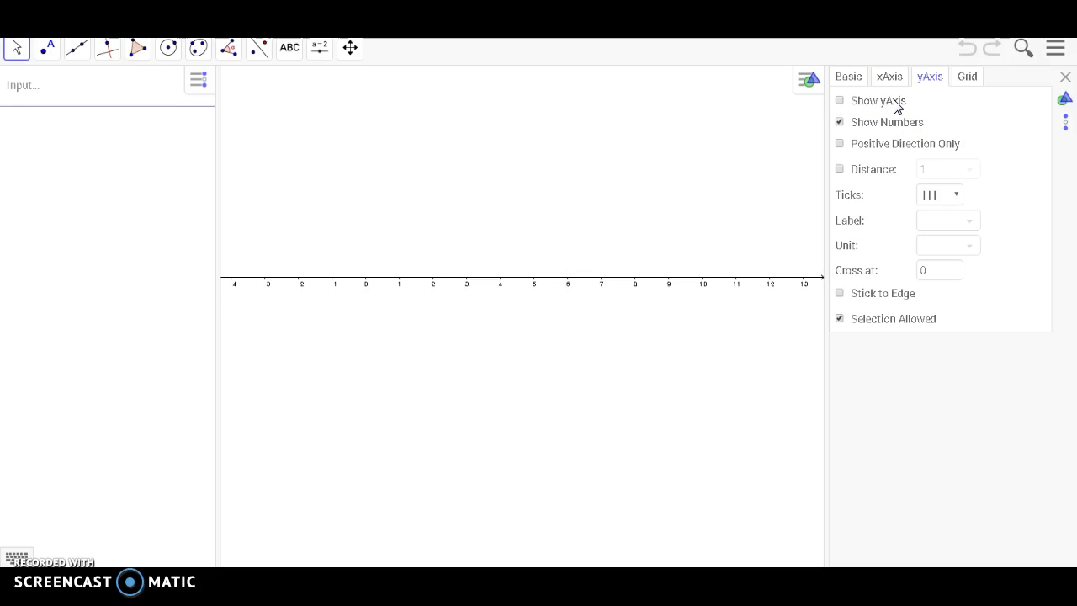
pyautogui.click(895, 102)
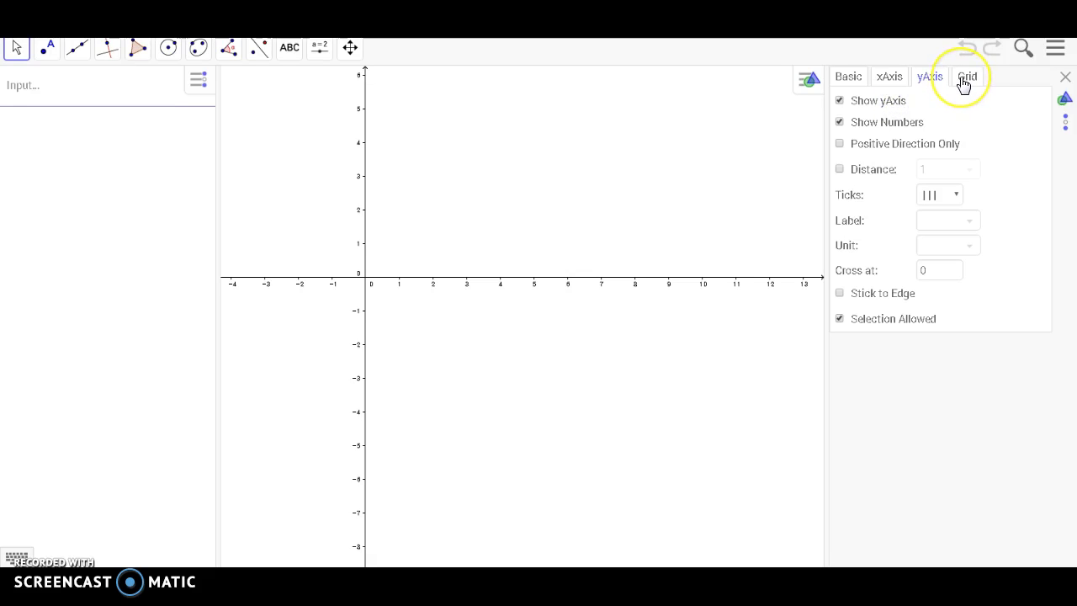
# Turn on Show Grid in the grid settings
pyautogui.click(964, 82)
pyautogui.click(892, 103)
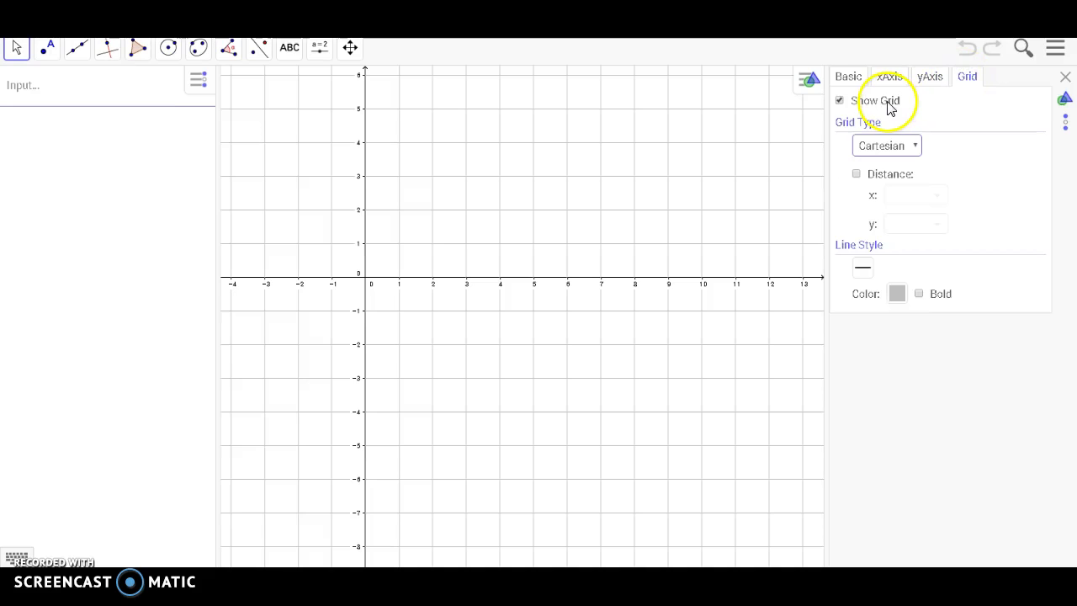
pyautogui.click(887, 104)
pyautogui.click(885, 104)
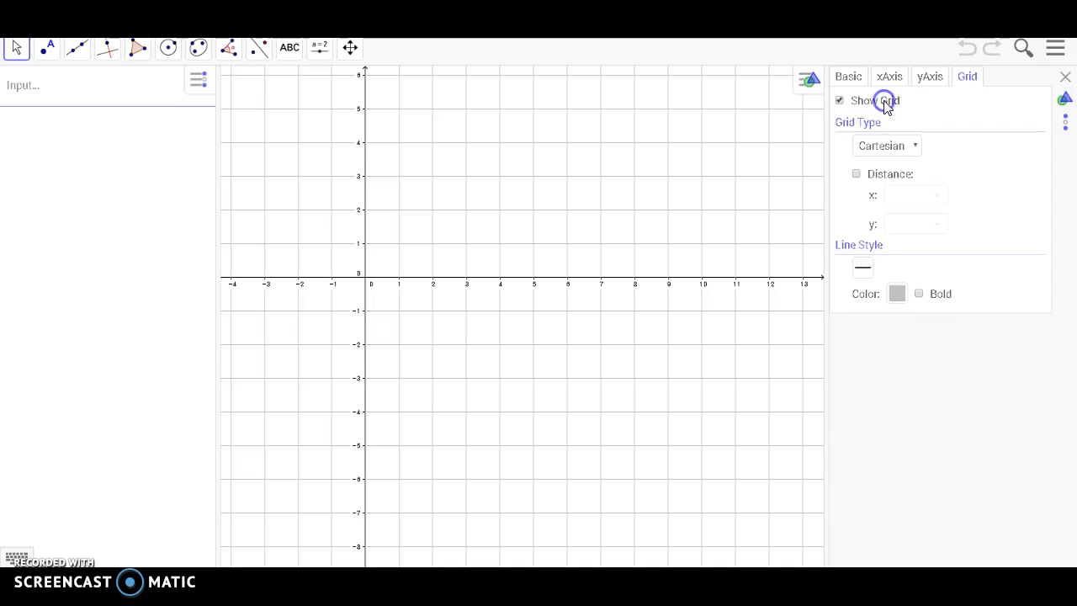
# Set the grid type to Cartesian after trying Isometric and Polar
pyautogui.click(900, 148)
pyautogui.click(884, 176)
pyautogui.click(897, 141)
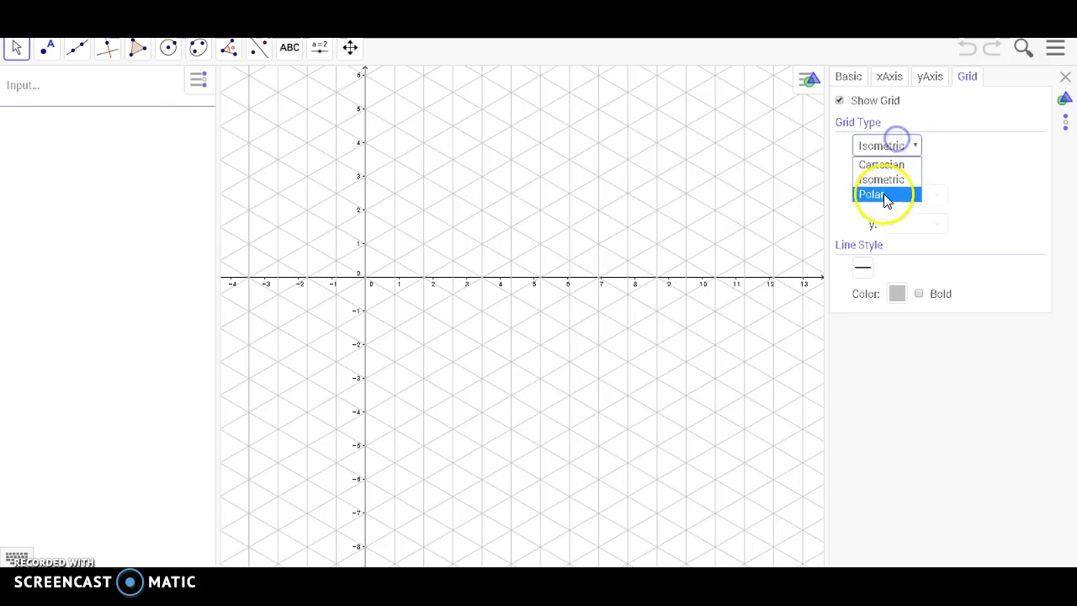
pyautogui.click(883, 196)
pyautogui.click(884, 147)
pyautogui.click(881, 165)
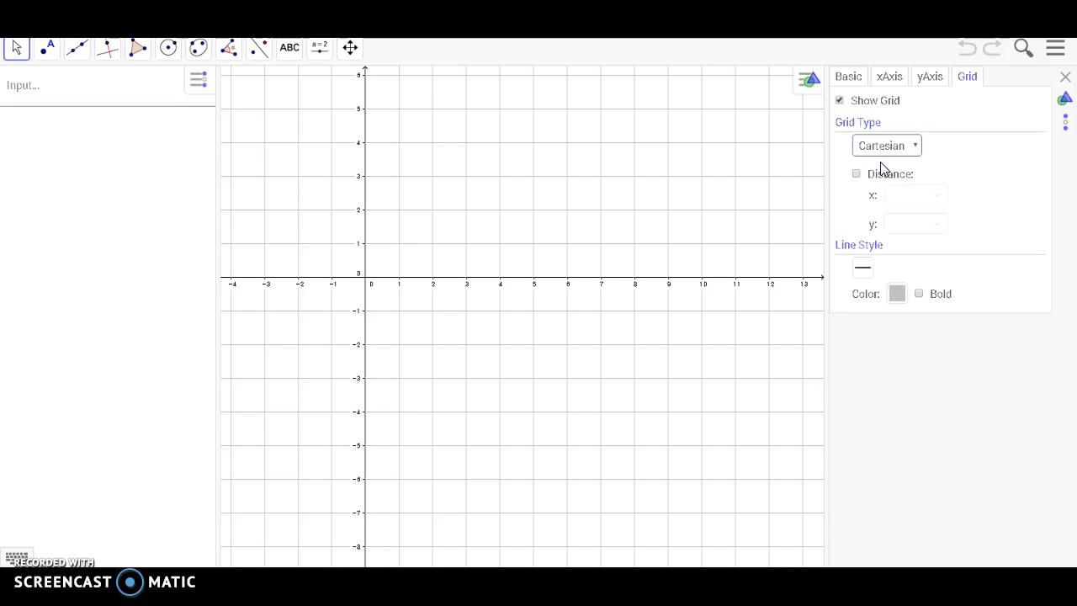
pyautogui.click(851, 75)
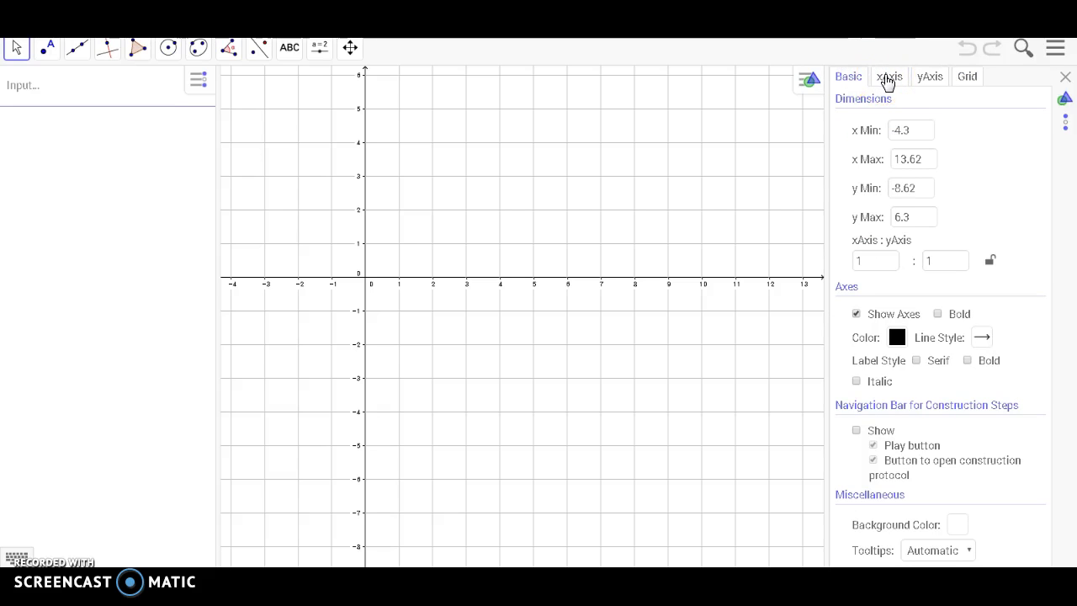
pyautogui.click(888, 78)
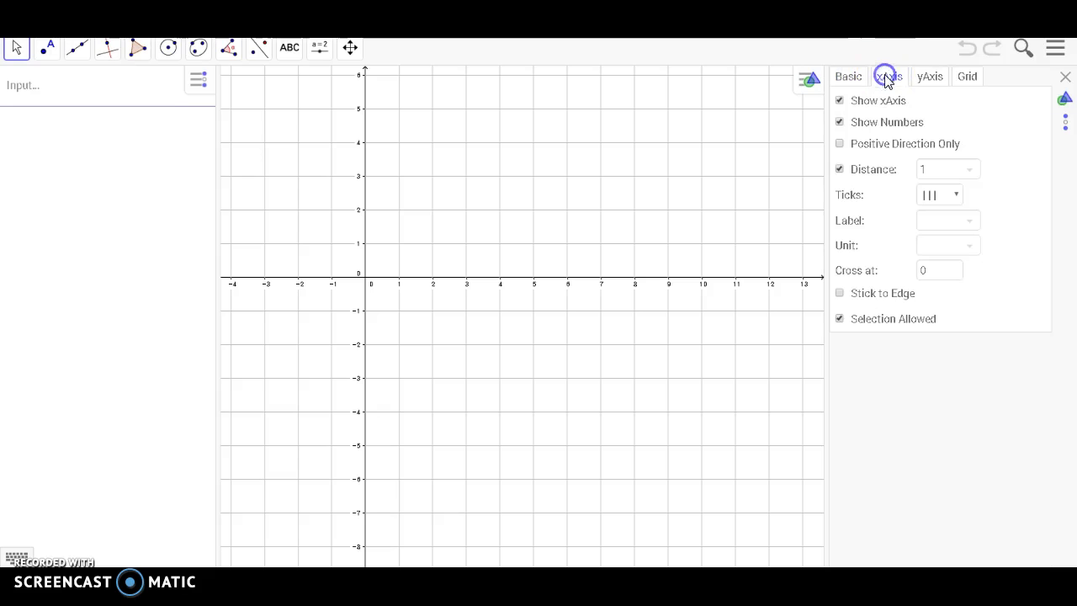
pyautogui.click(927, 77)
pyautogui.click(964, 78)
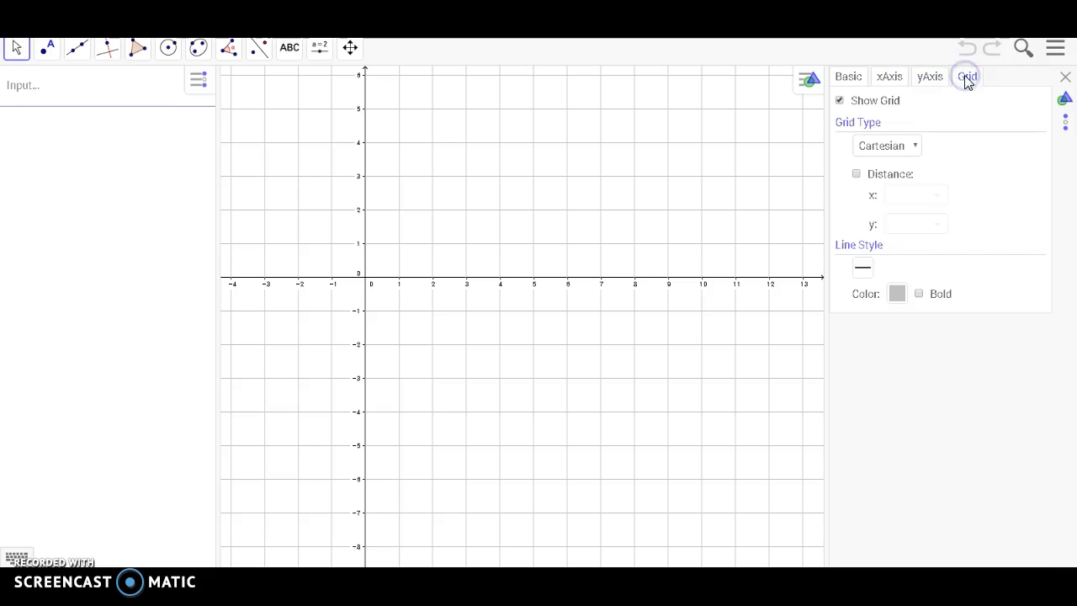